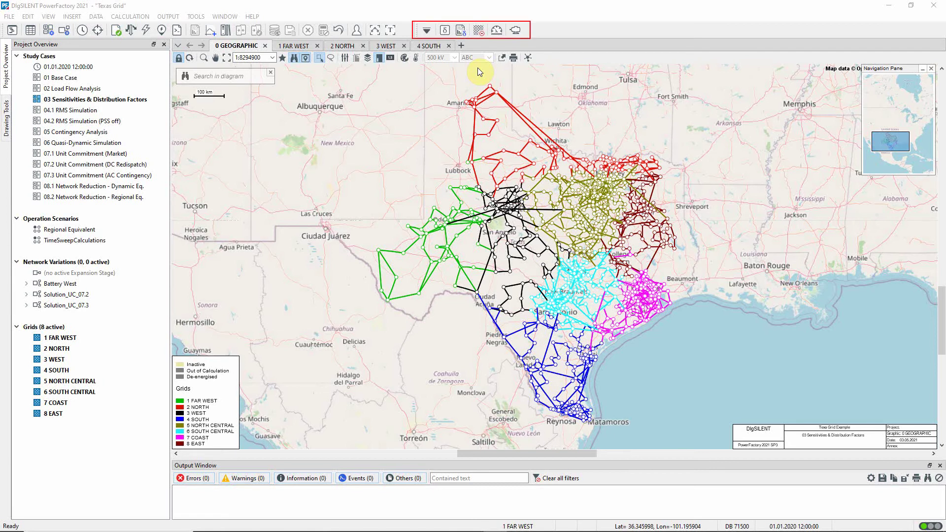
Step: Open the Sensitivities/Distribution Factors settings, review the 133-busbar set, and show the Results page
click(445, 30)
mouse_move(443, 130)
mouse_down()
mouse_move(473, 166)
mouse_move(612, 220)
mouse_move(707, 230)
mouse_up()
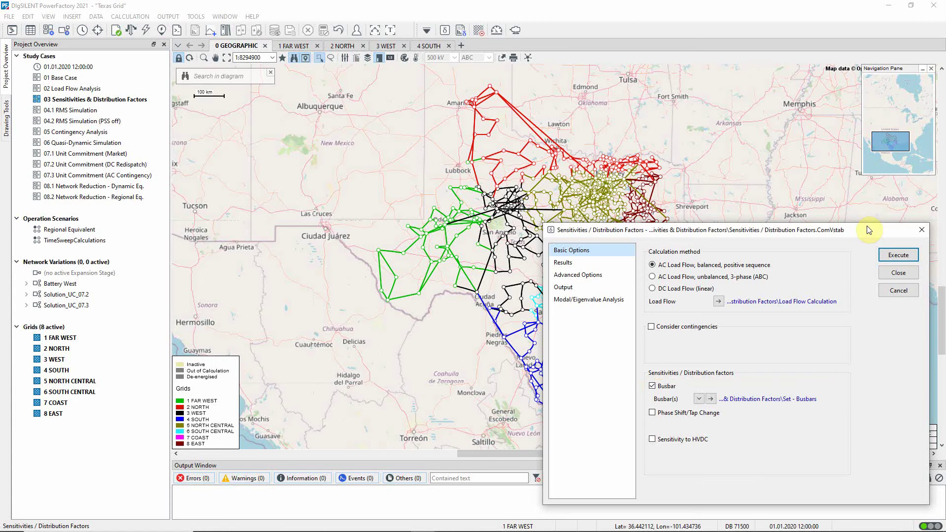
click(713, 398)
click(821, 370)
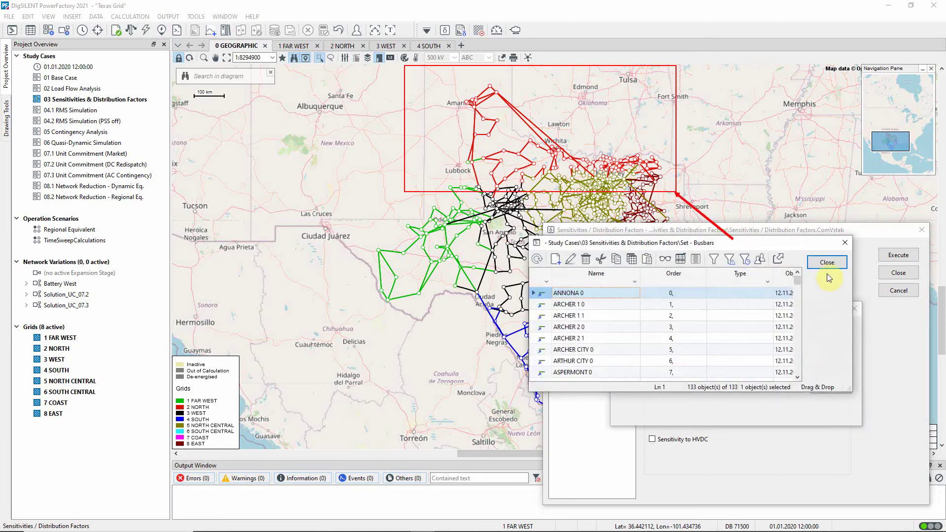
click(829, 266)
click(835, 331)
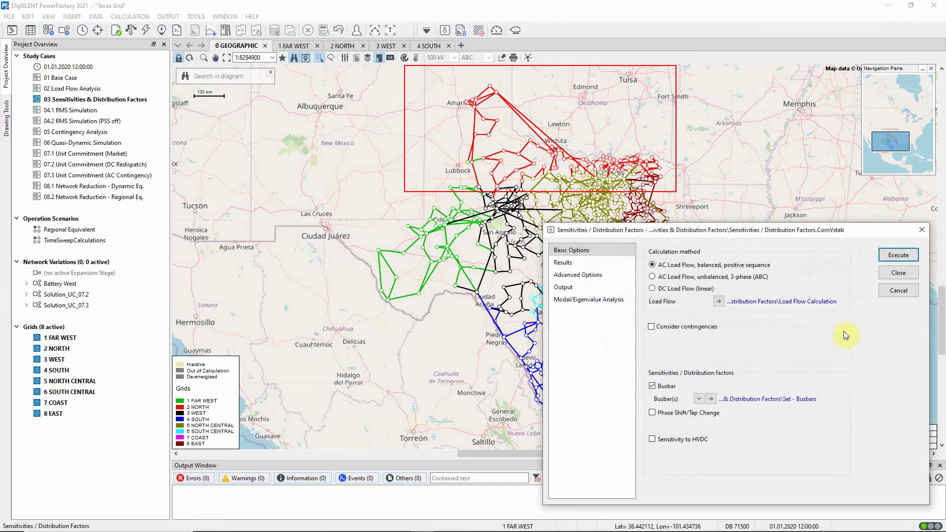
click(577, 262)
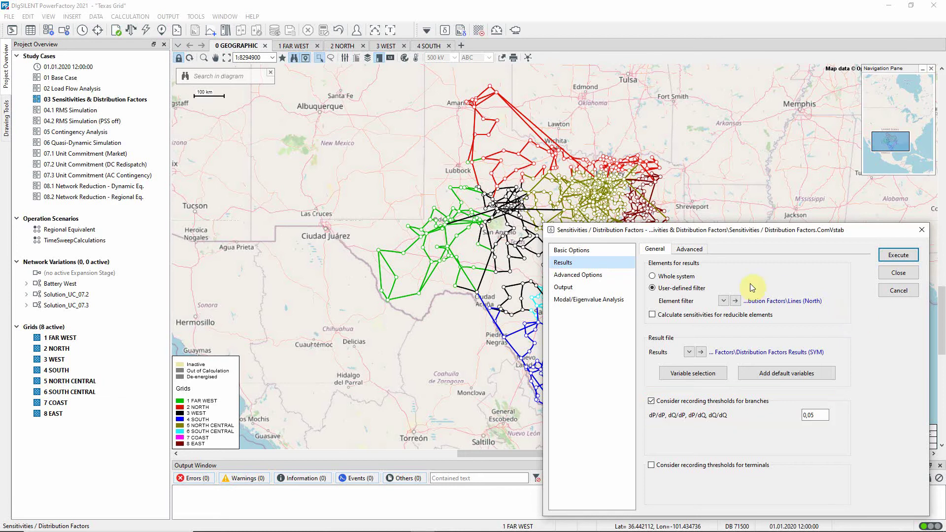
Step: Execute the calculation with power changed at each bus in turn under Advanced Options
click(613, 278)
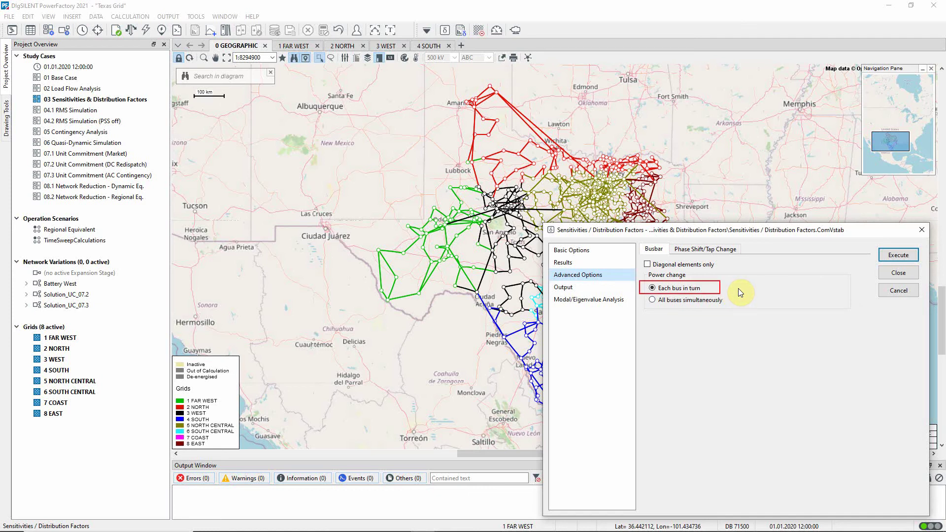
click(899, 256)
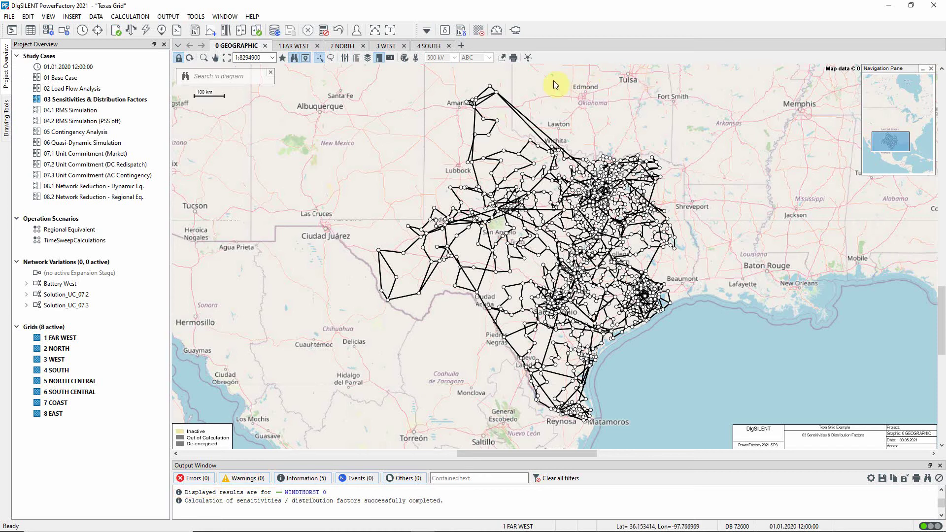
Step: Create the busbar PTDF/OTDF report without transformer sensitivities, using 0,1 / 0,03 thresholds
click(461, 31)
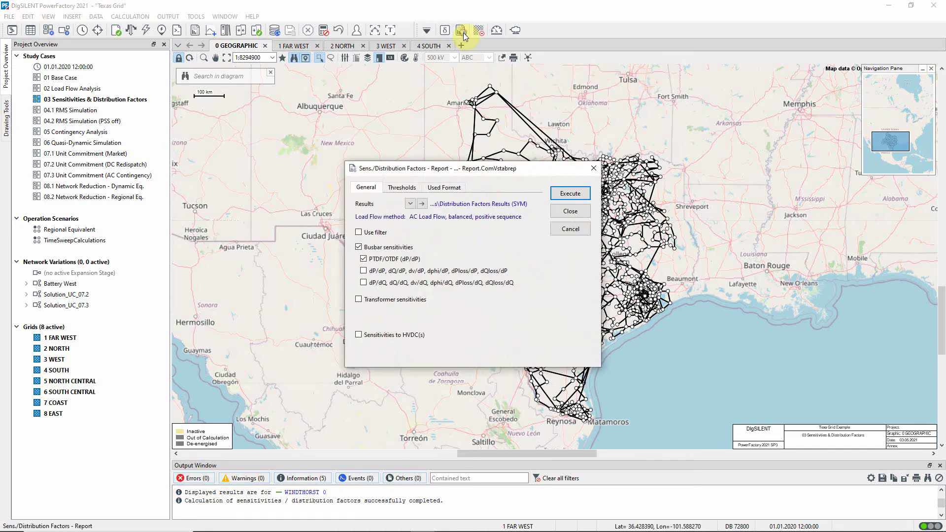
click(358, 300)
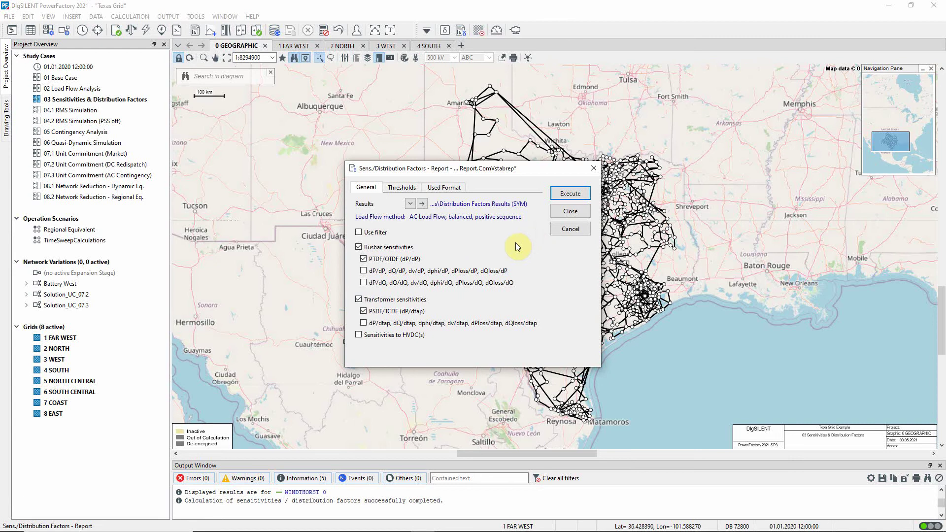
click(359, 299)
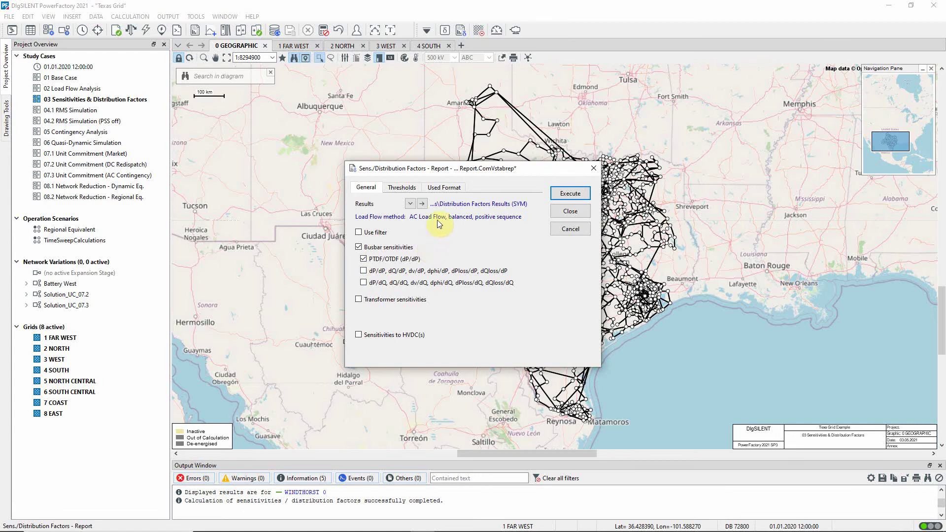
click(417, 188)
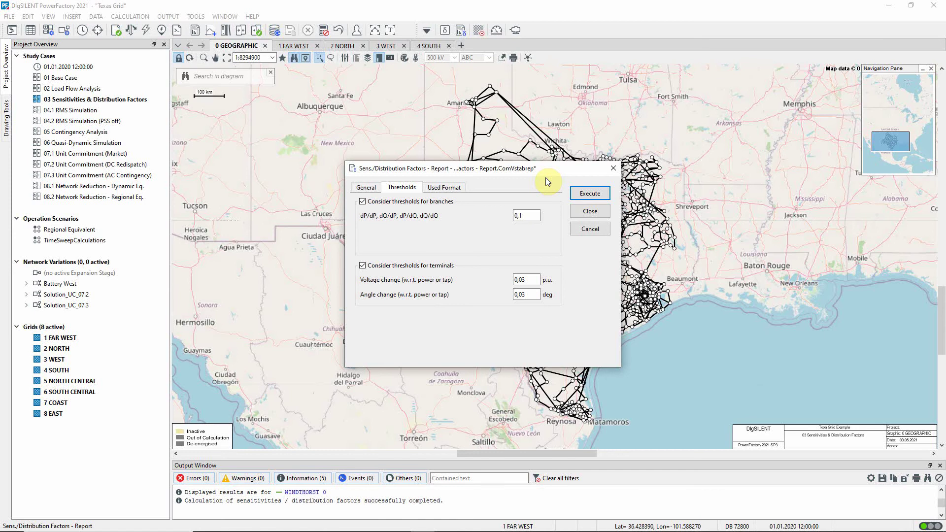
click(575, 193)
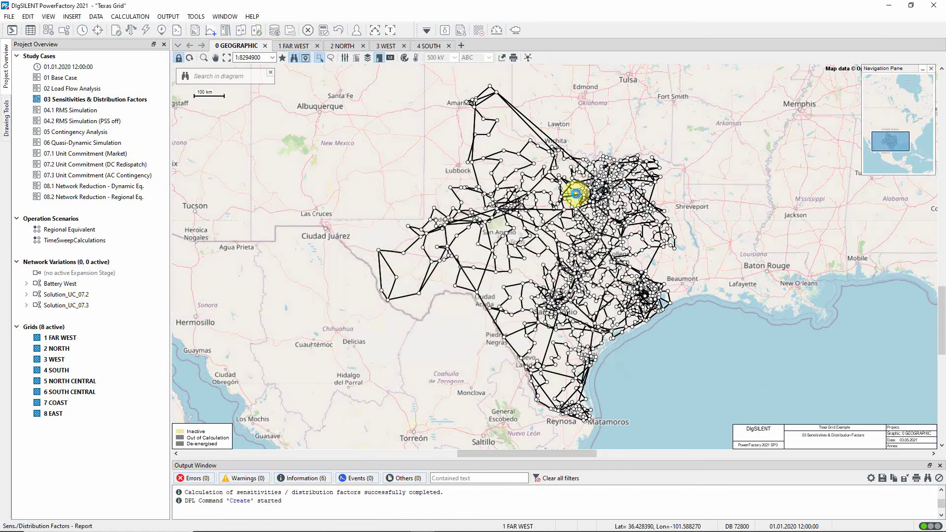
Step: Enlarge the PTDF/OTDF report (133 busbars, 113 monitored elements), close it, and reopen the sensitivities settings
drag(428, 142, 344, 51)
drag(661, 310, 897, 449)
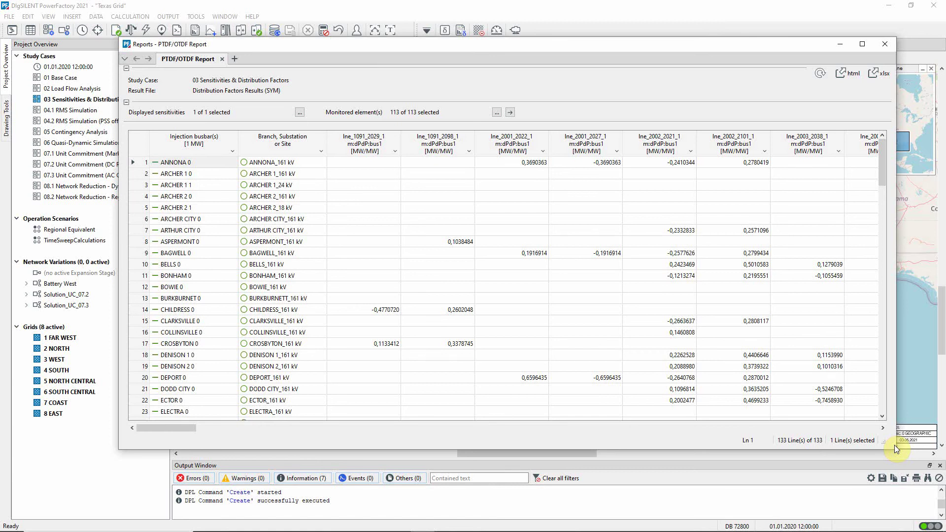
click(887, 43)
click(444, 30)
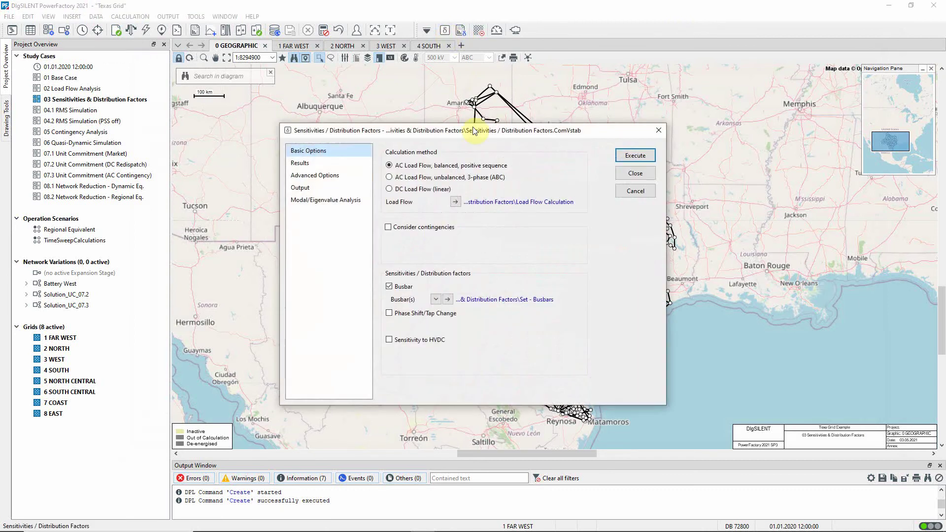
Step: Enable 'Consider contingencies', check the contingency cases, and rerun the calculation with LODF
click(436, 227)
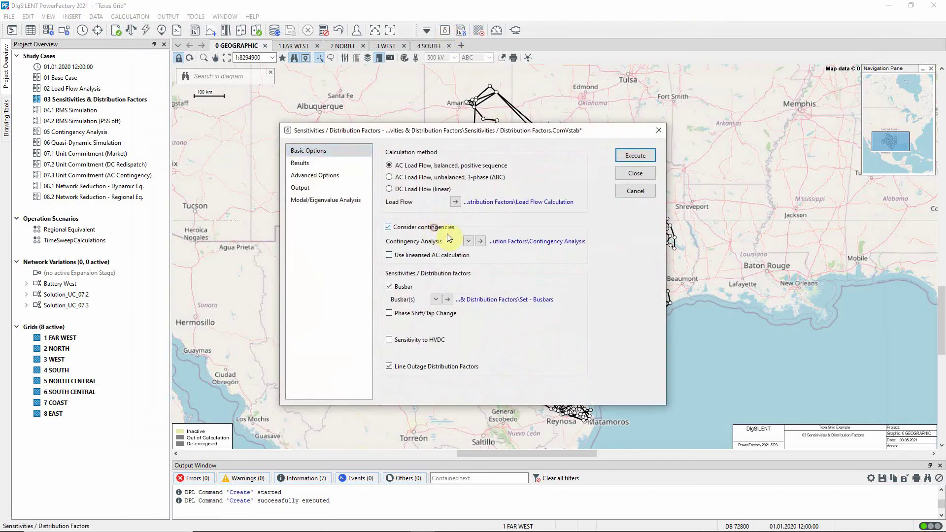
click(480, 242)
click(411, 251)
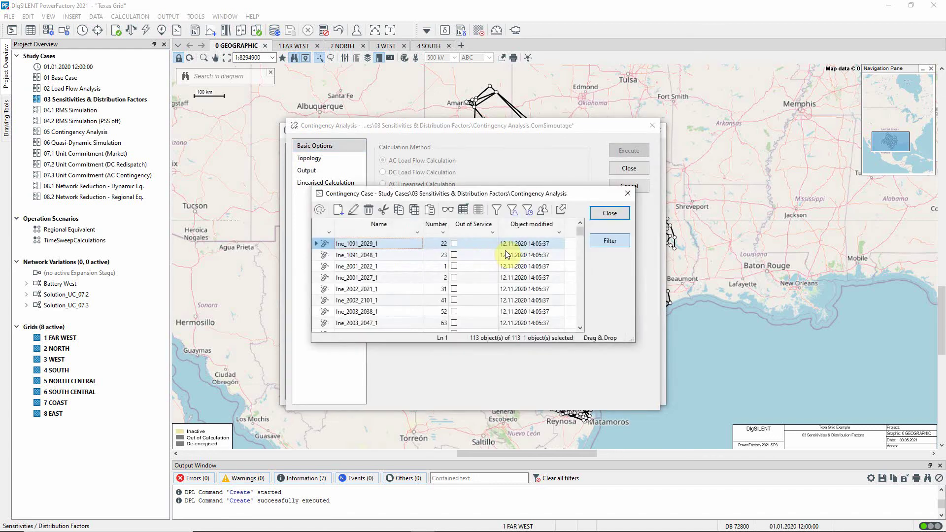
key(Escape)
key(Escape)
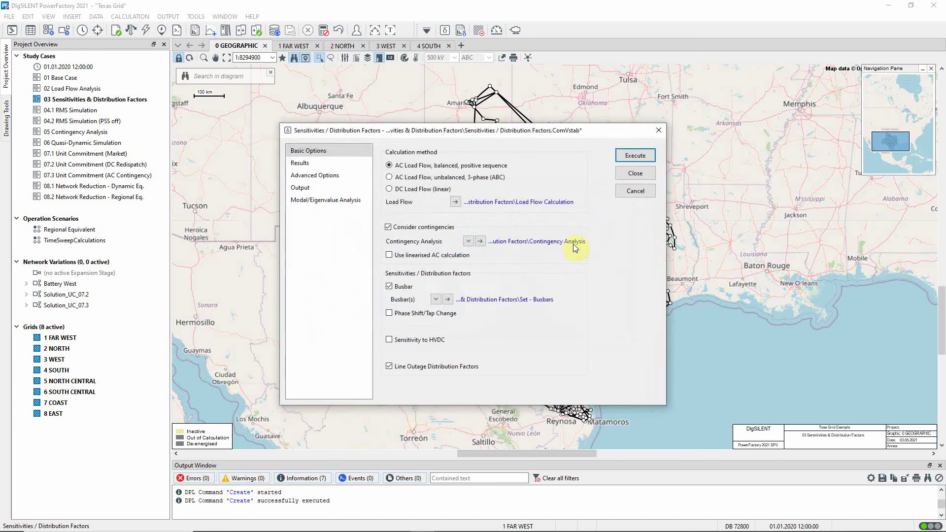
click(635, 155)
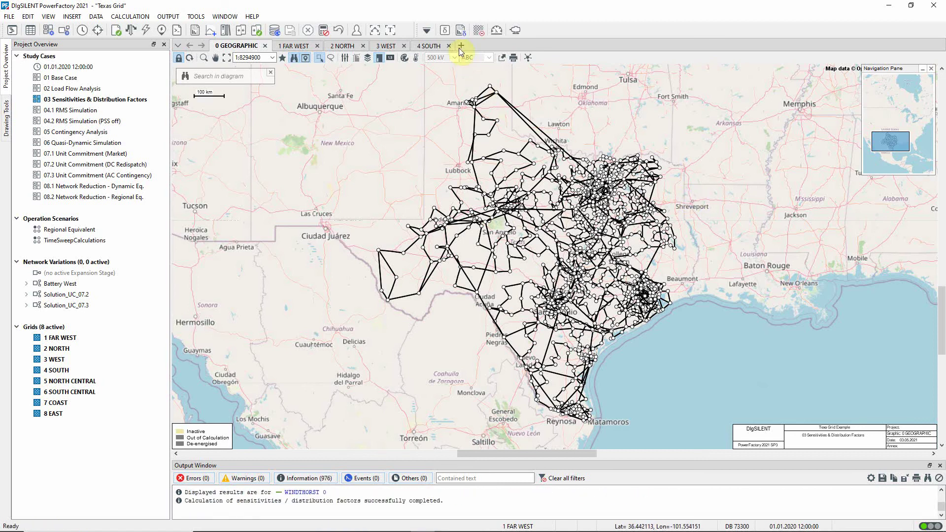
click(462, 33)
Step: Generate the LODF and PTDF/OTDF reports, browse contingency results, then close the reports
click(570, 187)
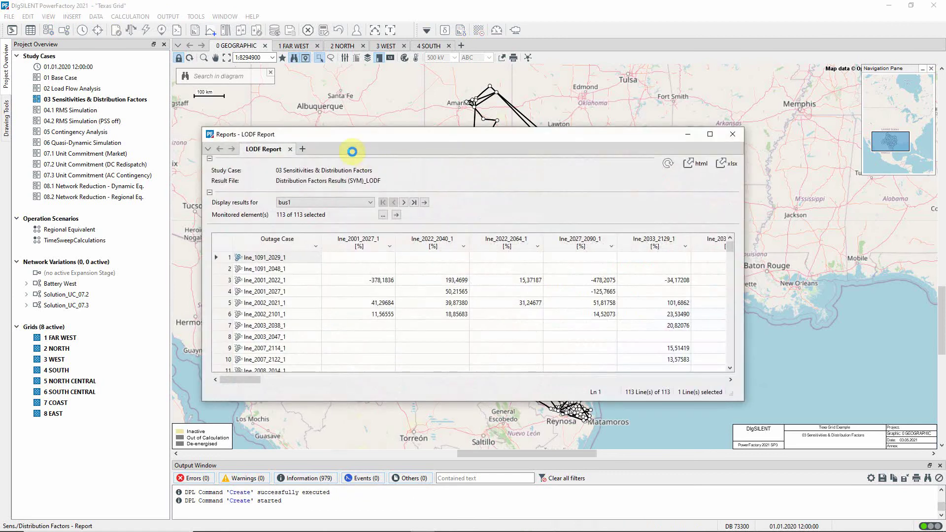
click(338, 150)
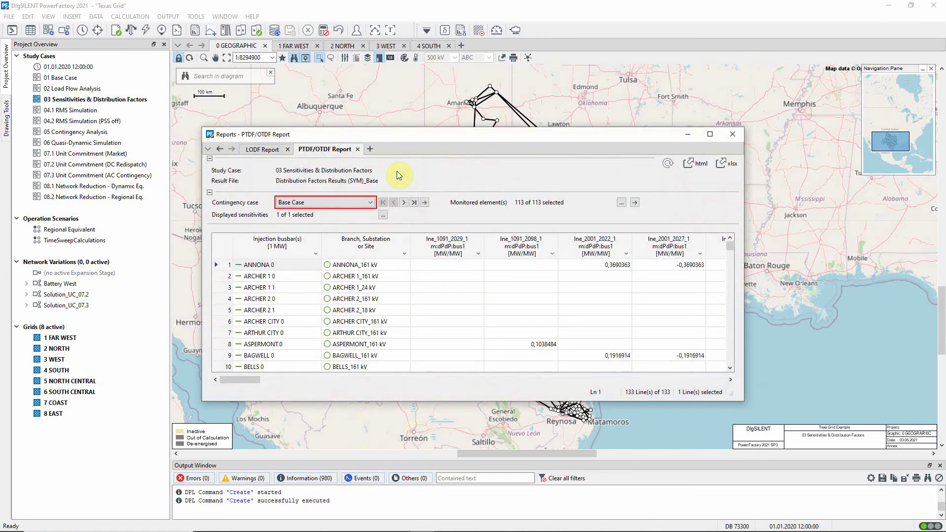
click(406, 201)
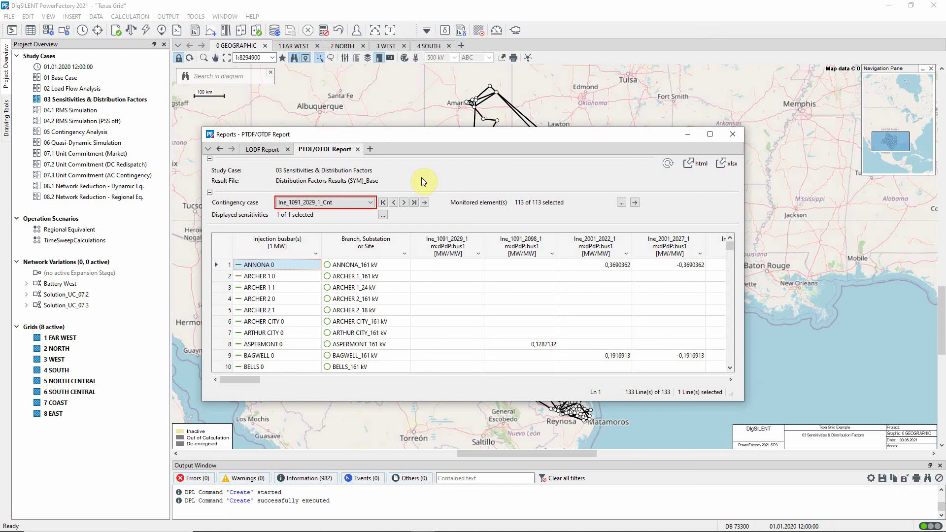
click(280, 150)
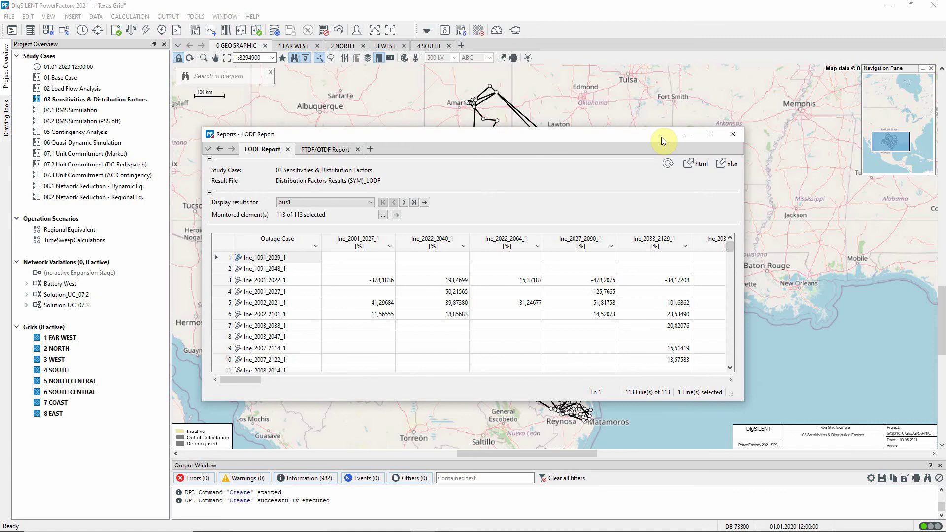
click(732, 133)
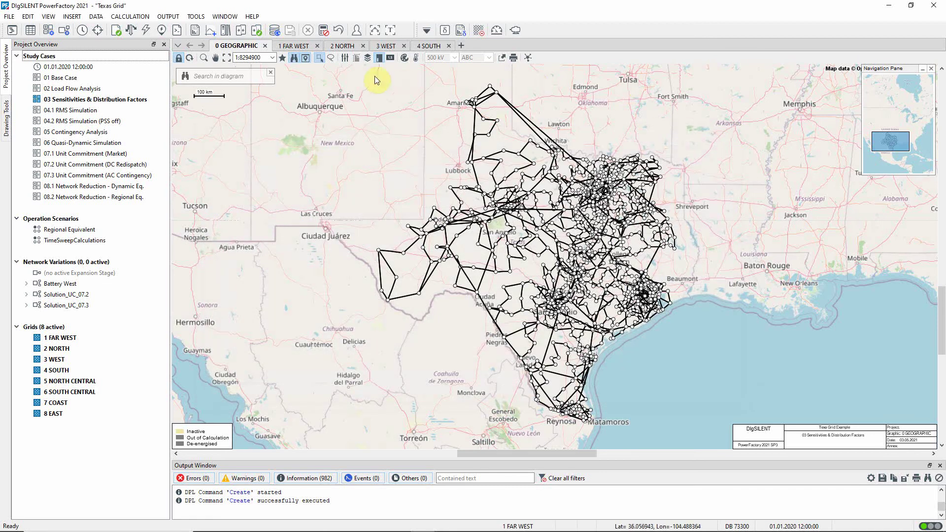
Step: Reset calculation results and reopen the sensitivities settings with 'Consider contingencies' unchecked
click(324, 30)
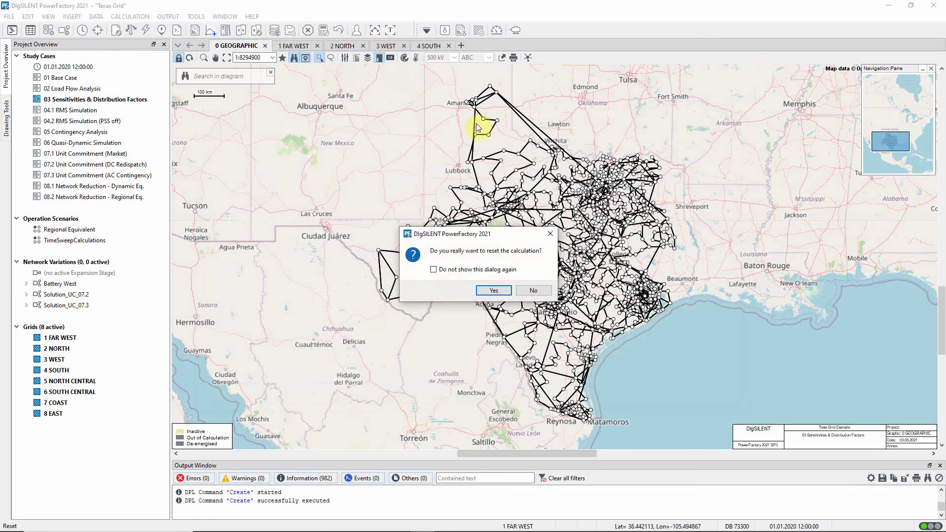
click(492, 290)
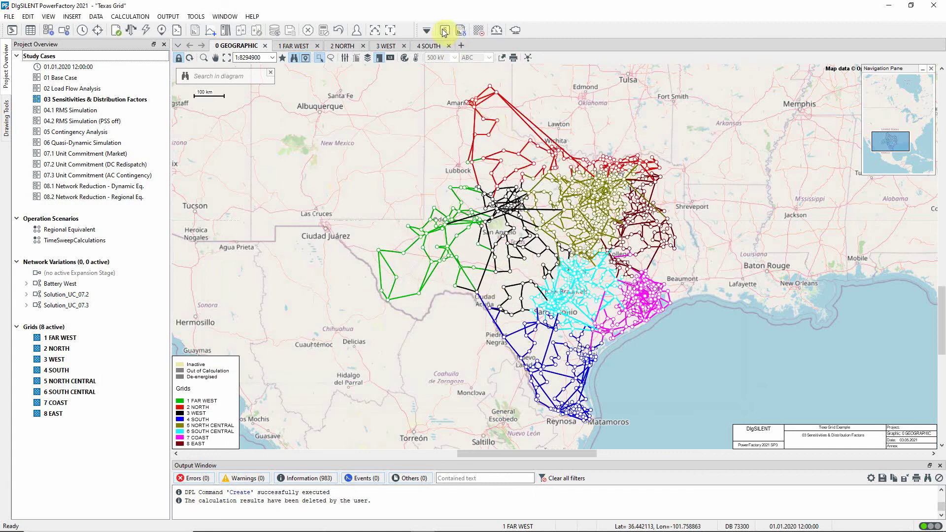
click(443, 31)
drag(510, 132, 774, 244)
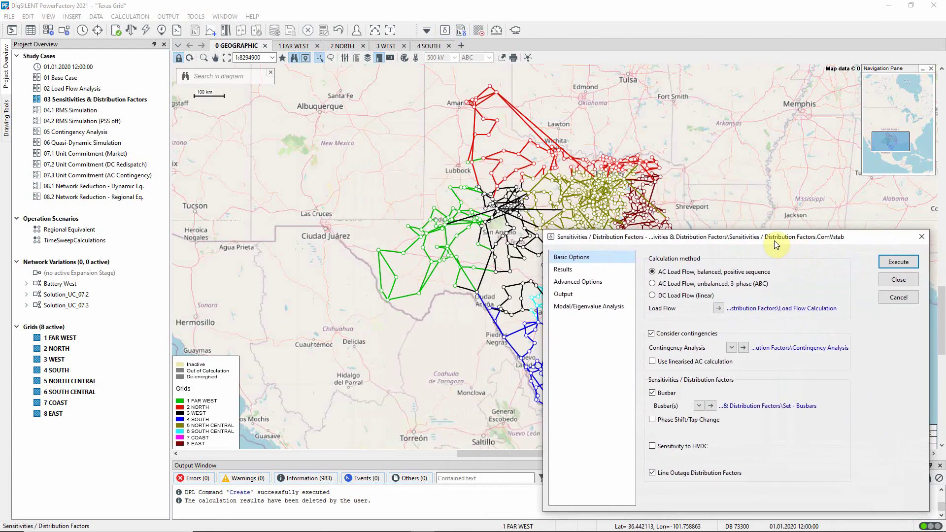
click(651, 334)
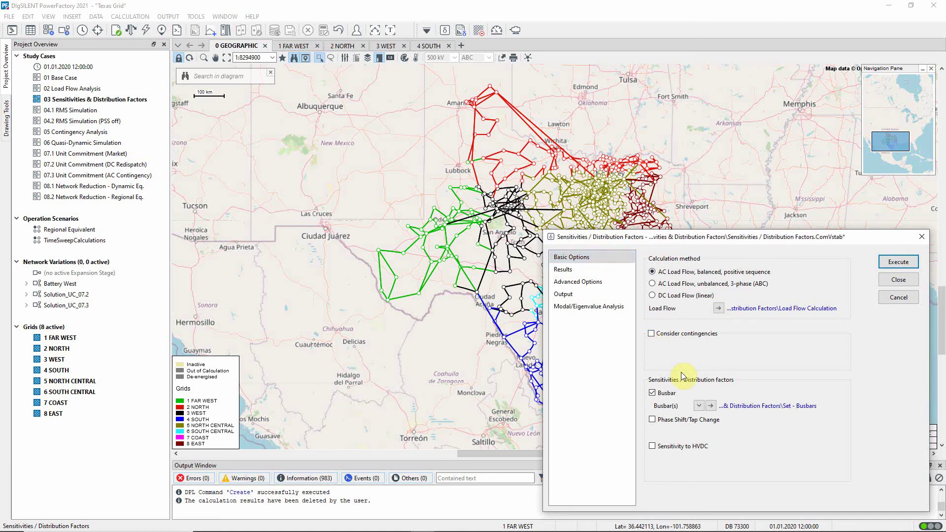
click(699, 405)
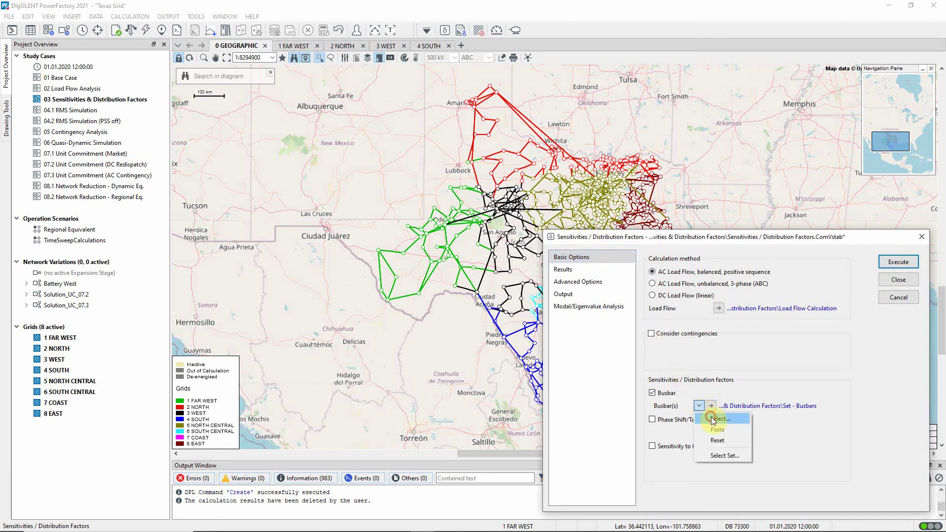
Step: Try picking general loads from the filtered object list as the busbar input
click(711, 419)
click(727, 319)
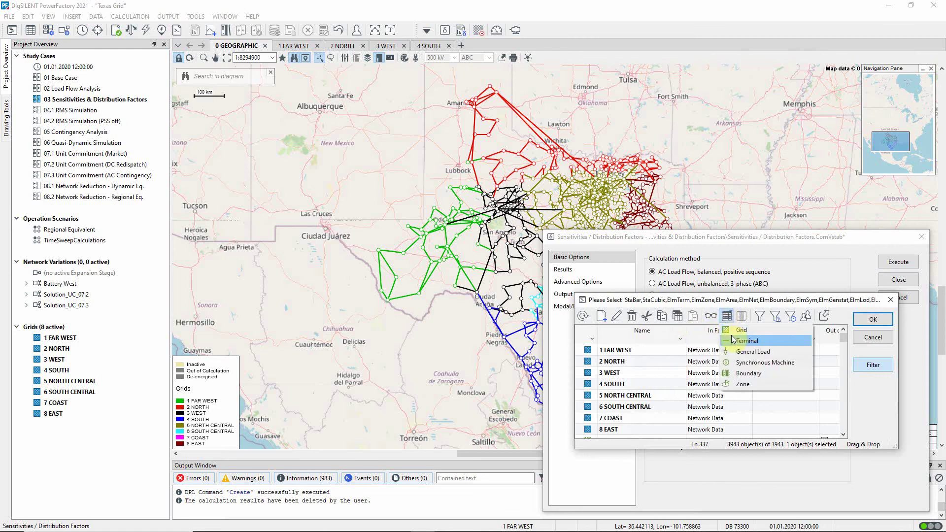
click(741, 348)
drag(581, 351, 586, 395)
click(867, 321)
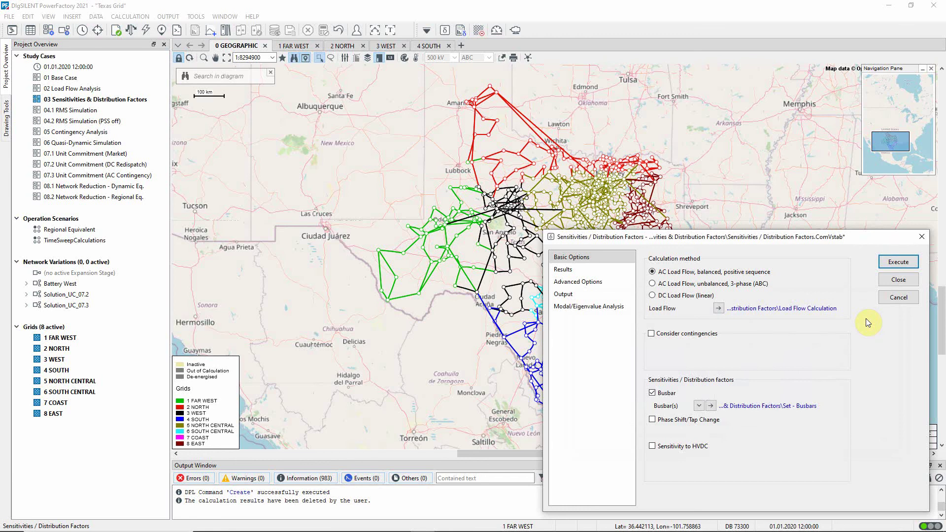
Step: Set the busbar input to grids 1 FAR WEST, 2 NORTH and 3 WEST
click(699, 405)
click(708, 420)
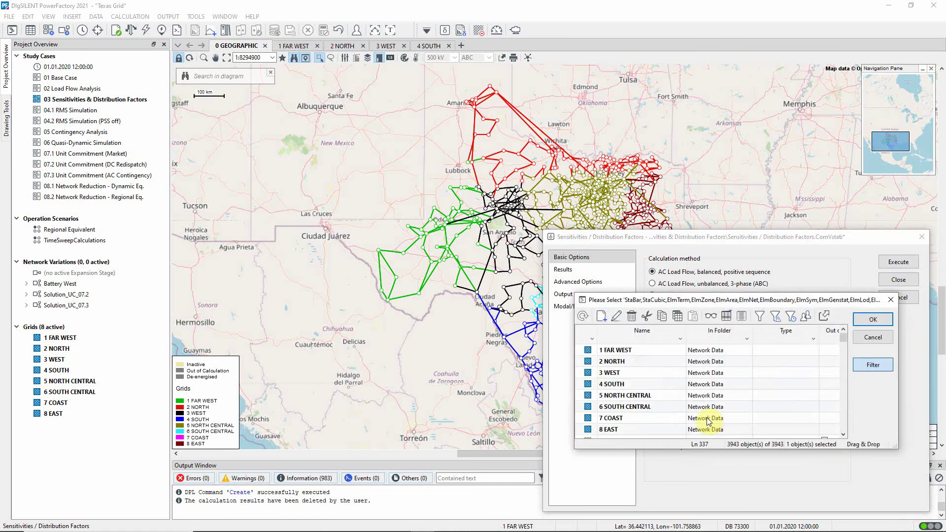
click(588, 350)
shift+click(591, 372)
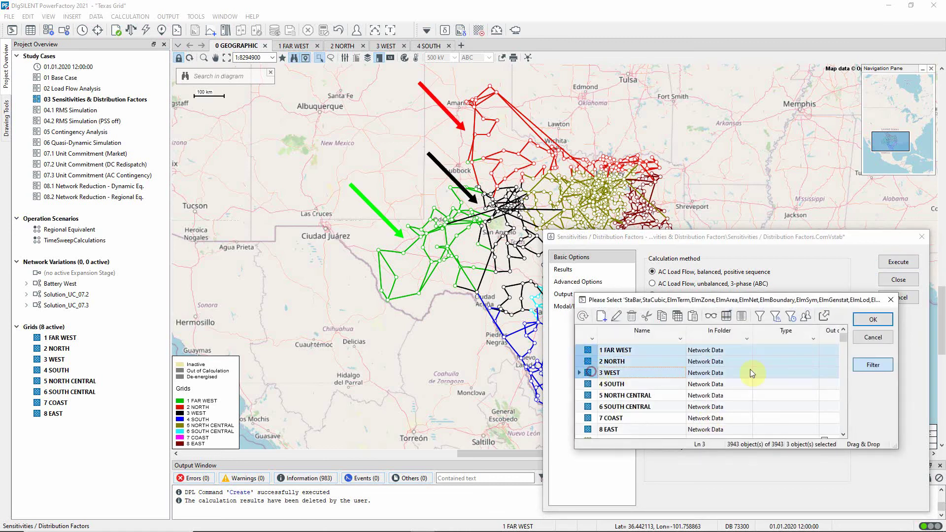
click(865, 321)
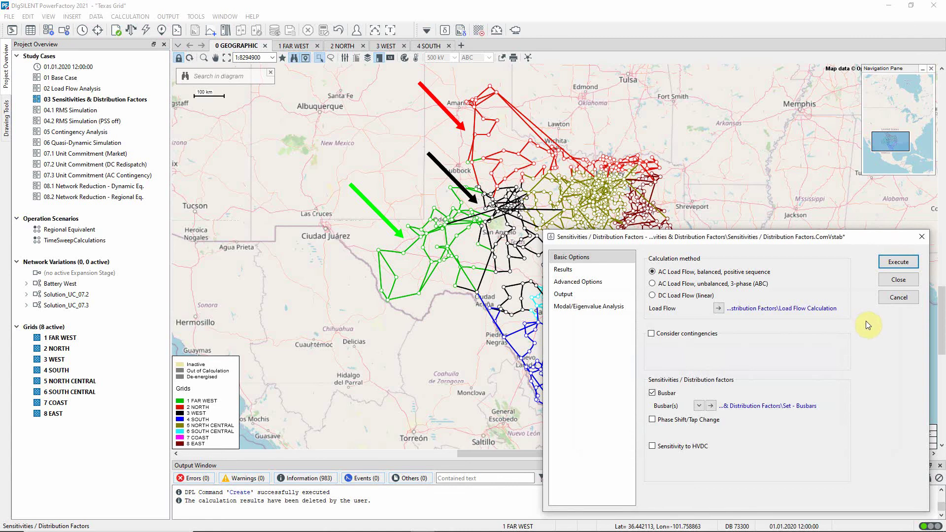
click(596, 282)
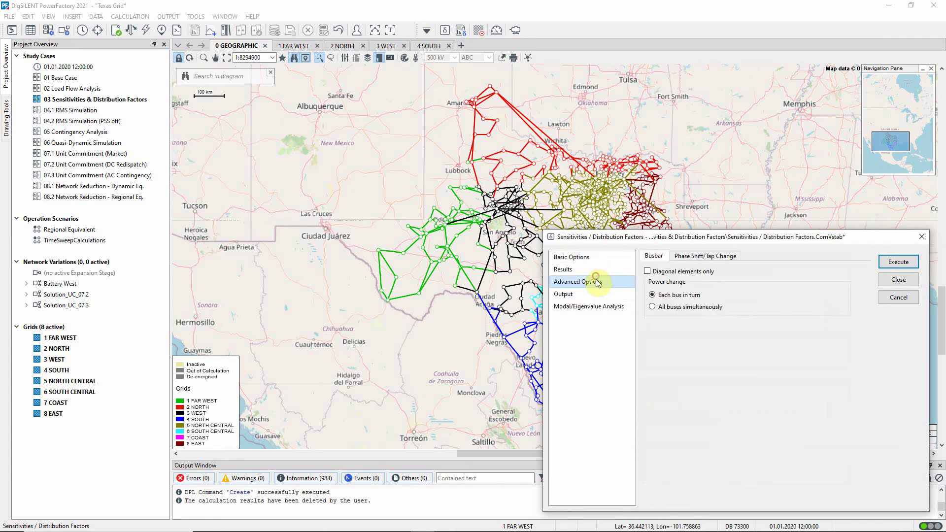
Step: Execute with all buses changed simultaneously, plus regional and boundary sensitivities enabled
click(654, 308)
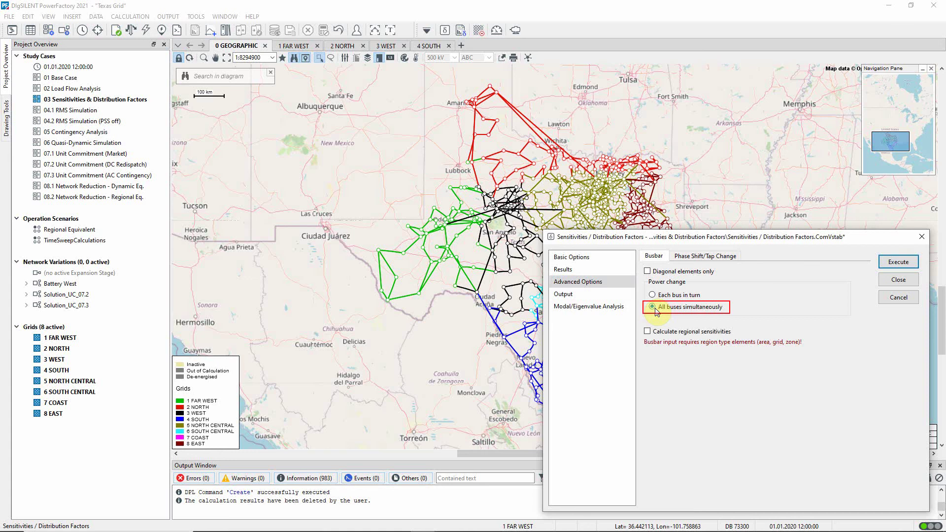
click(647, 331)
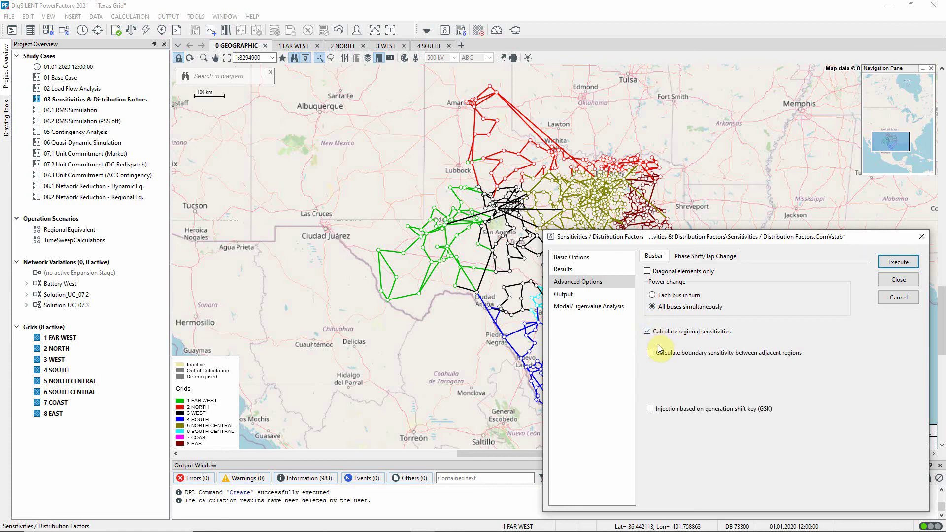
click(651, 352)
click(895, 261)
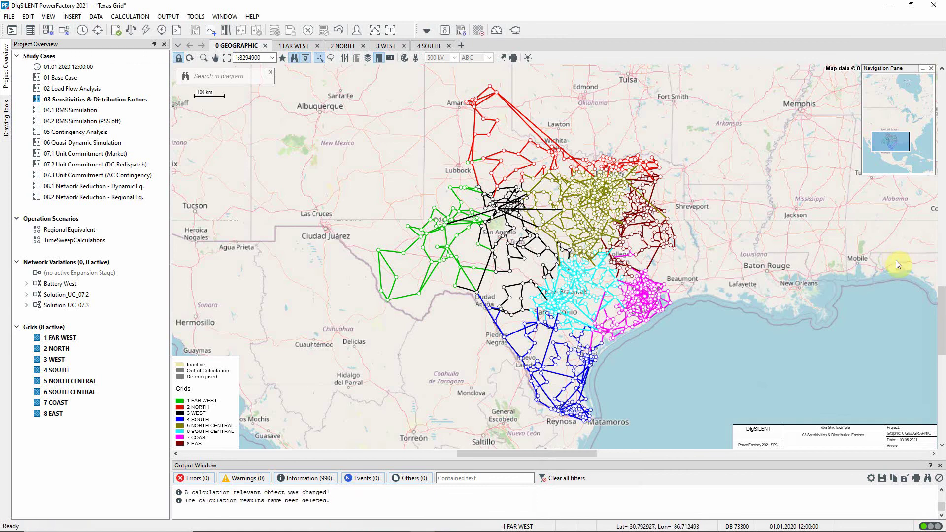
click(462, 31)
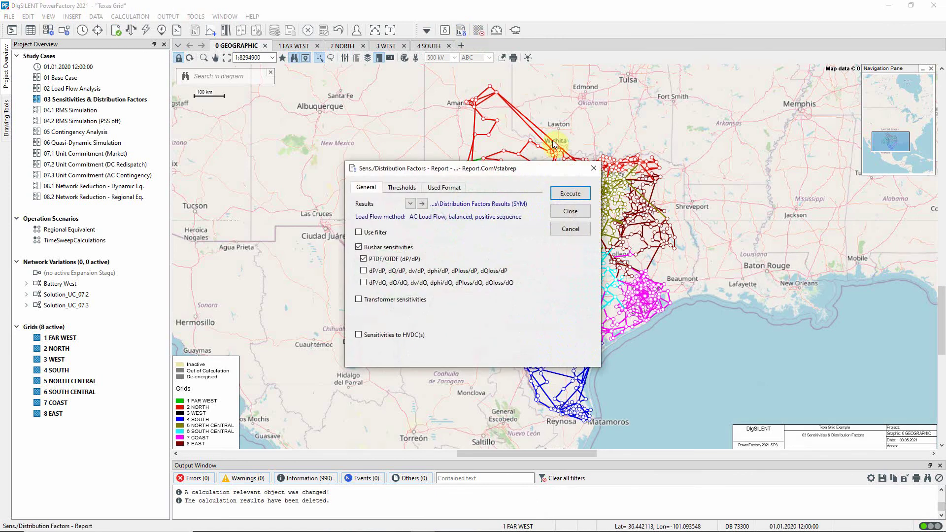
Step: Generate the regional PTDF/OTDF report for 1 FAR WEST, 2 NORTH and 3 WEST, inspect it, and close it
click(567, 194)
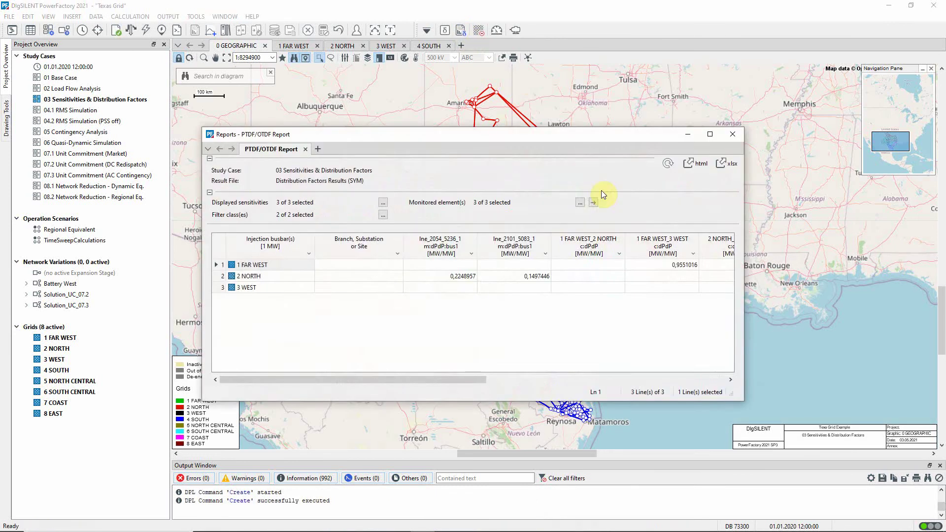
drag(743, 190, 945, 194)
drag(557, 135, 524, 284)
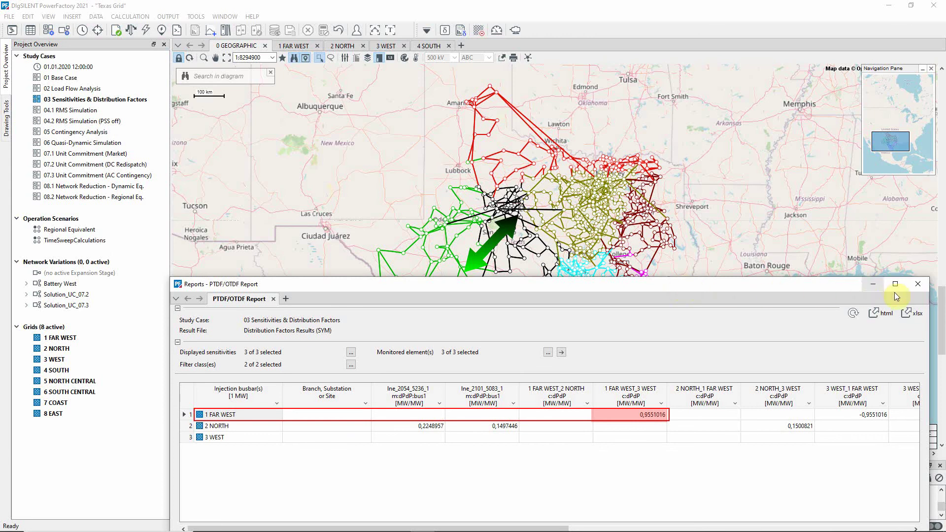
click(917, 284)
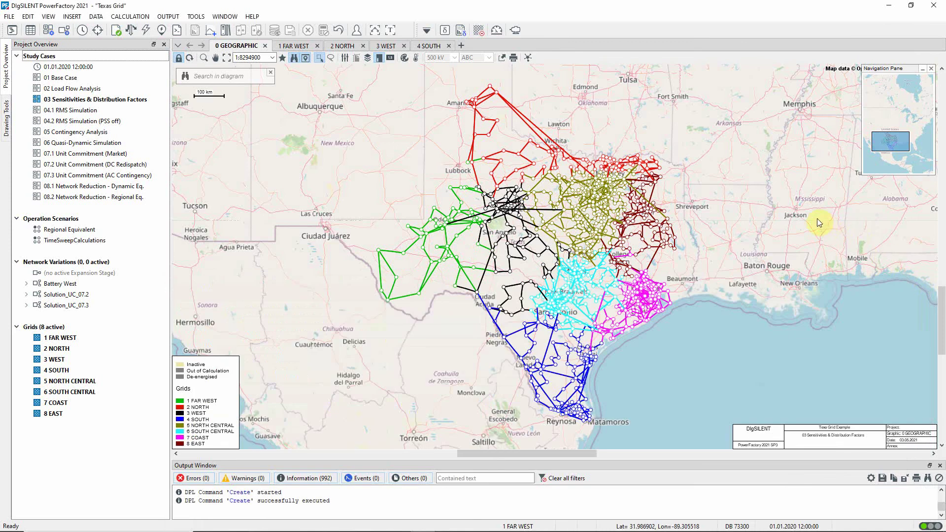
Step: Reopen the Sensitivities / Distribution Factors settings and enable Phase Shift/Tap Change on Basic Options
click(445, 31)
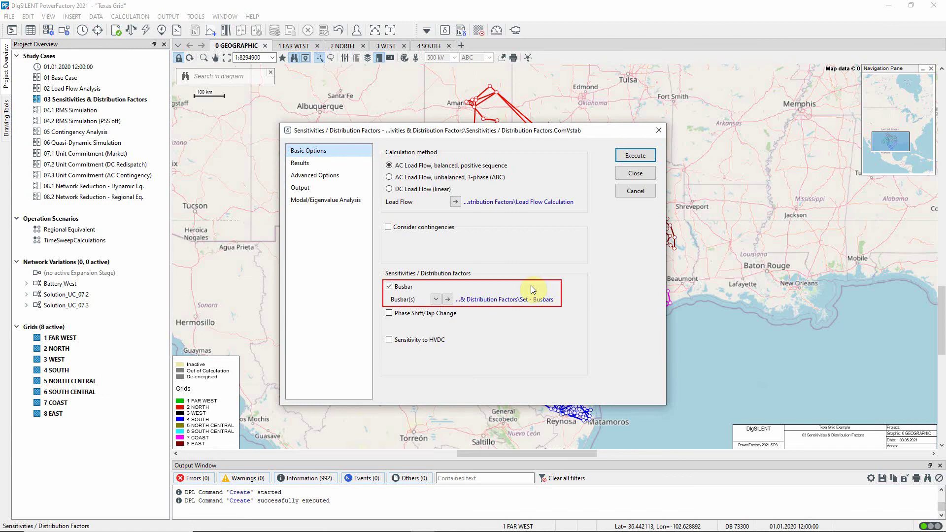
click(389, 313)
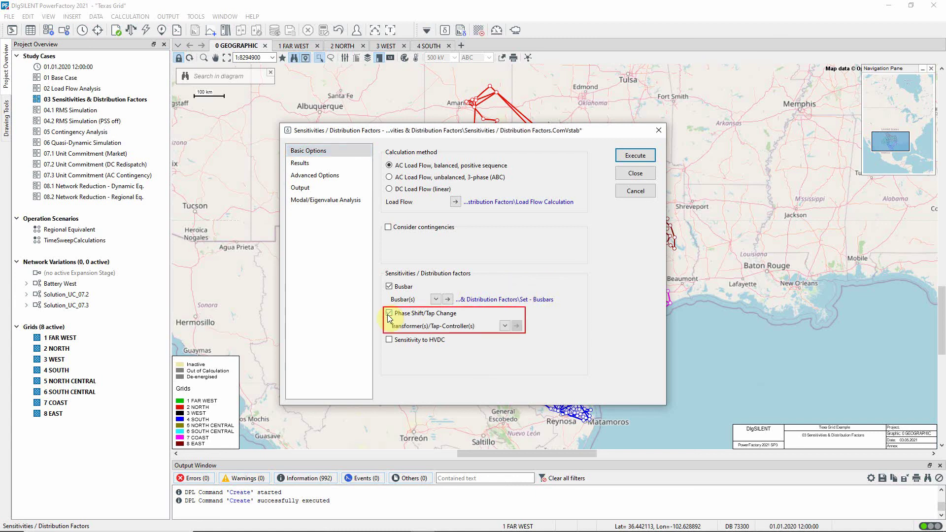